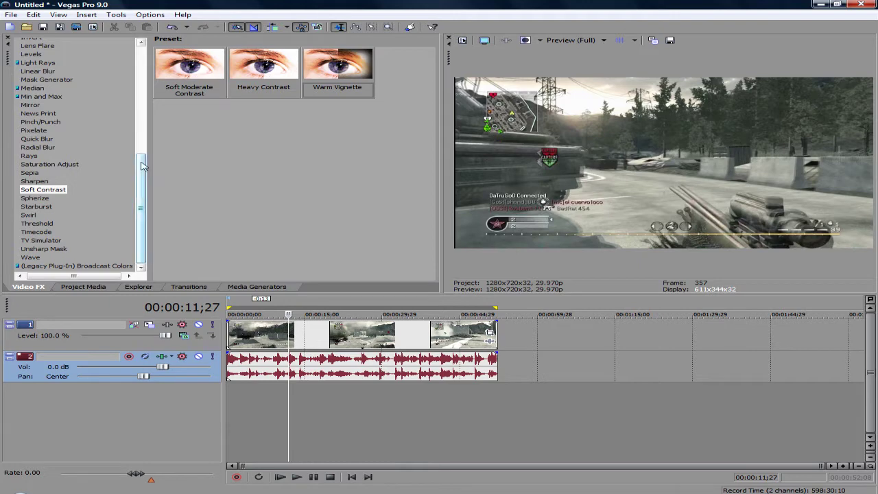
- Scroll the Video FX list up to bring Color Corrector (Secondary) into view
{"action": "left_click_drag", "start_coordinate": [141, 206], "coordinate": [133, 62]}
- Find the MICAHEL Color Corrector preset and drag it onto the gameplay clip
{"action": "left_click", "coordinate": [97, 146]}
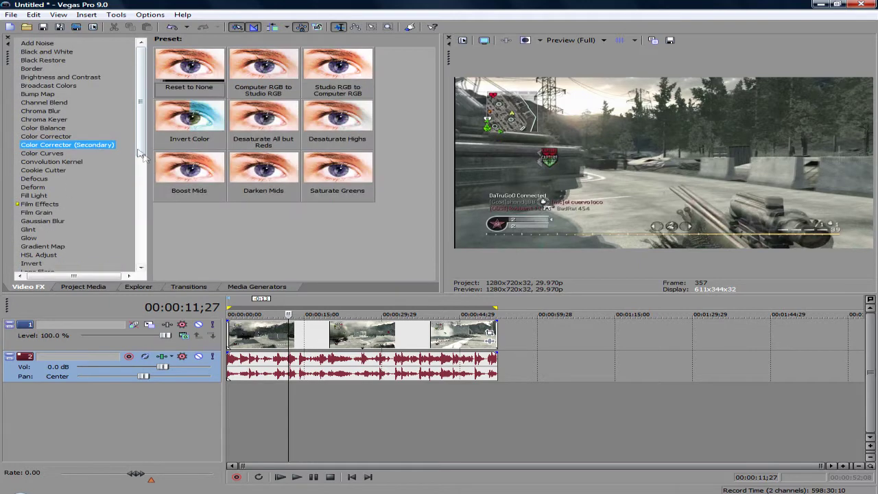
{"action": "key", "text": "Up"}
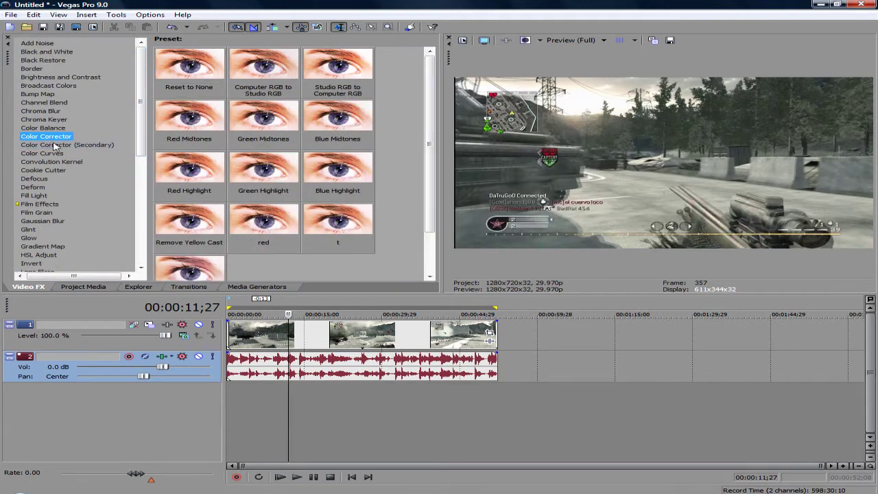
{"action": "left_click_drag", "start_coordinate": [428, 166], "coordinate": [405, 177]}
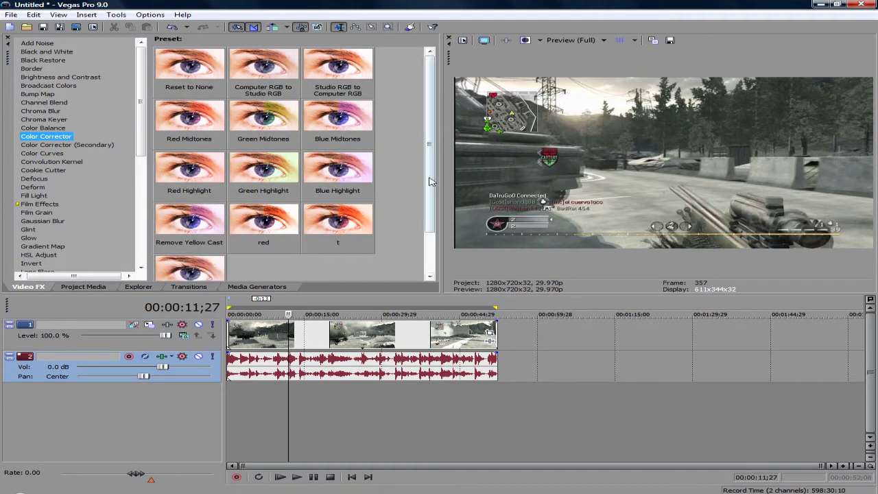
{"action": "scroll", "coordinate": [430, 172], "scroll_direction": "down", "scroll_amount": 1}
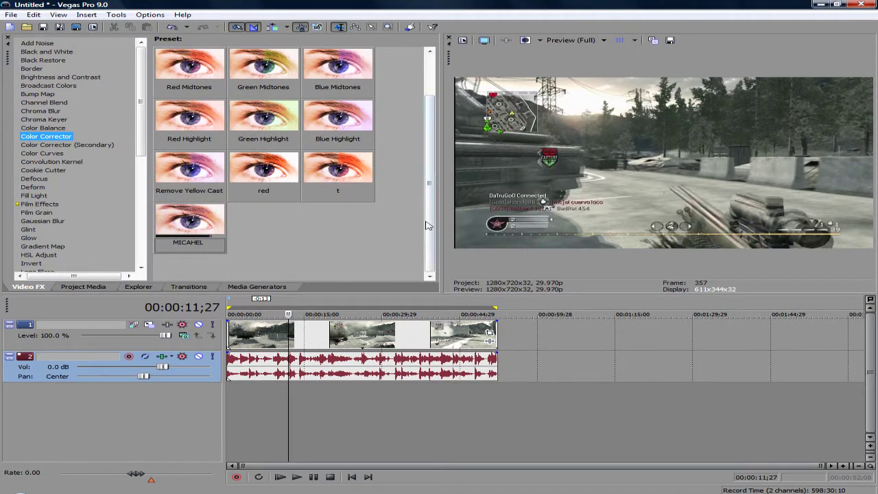
{"action": "scroll", "coordinate": [410, 233], "scroll_direction": "up", "scroll_amount": 1}
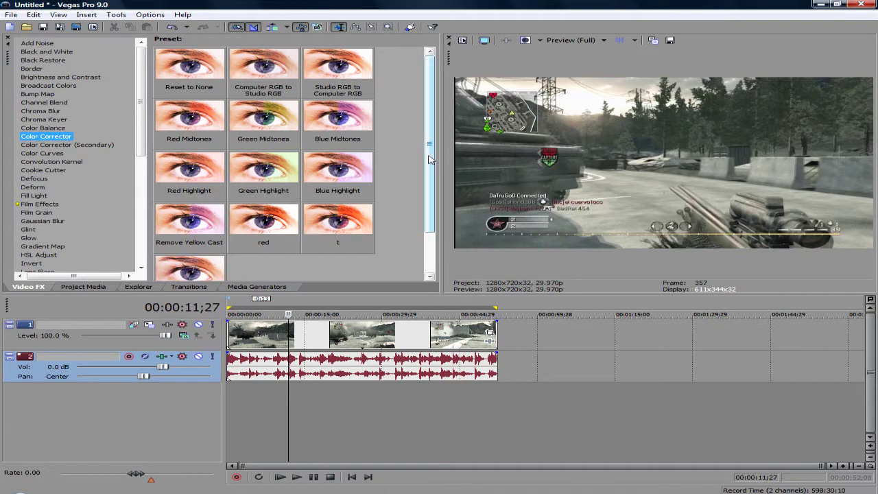
{"action": "mouse_move", "coordinate": [433, 158]}
{"action": "left_mouse_down"}
{"action": "mouse_move", "coordinate": [425, 227]}
{"action": "mouse_move", "coordinate": [432, 129]}
{"action": "mouse_move", "coordinate": [431, 170]}
{"action": "left_mouse_up"}
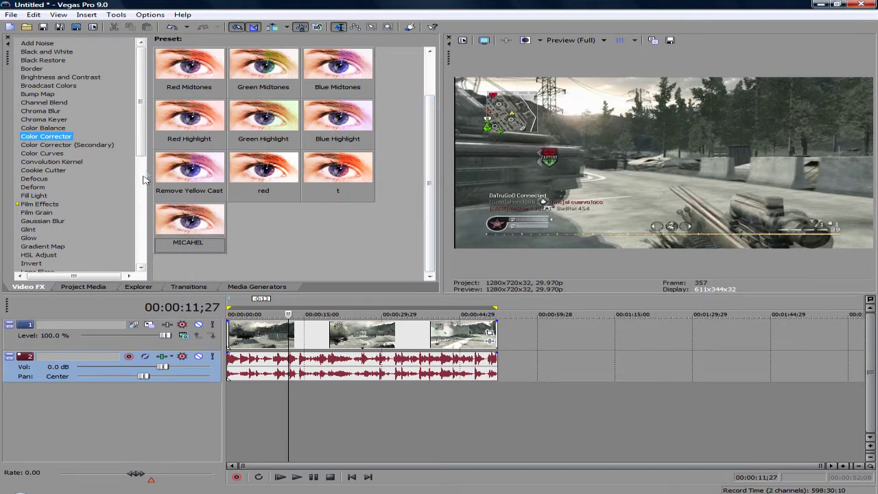
{"action": "left_click_drag", "start_coordinate": [431, 131], "coordinate": [433, 71]}
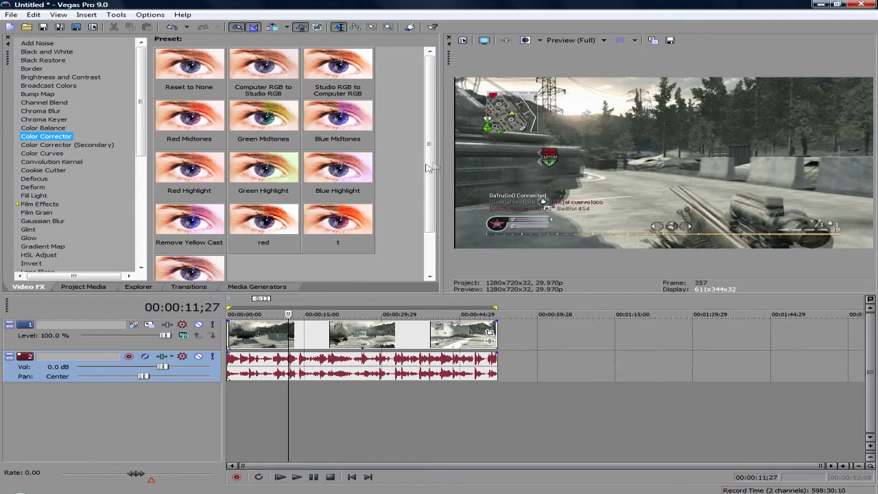
{"action": "scroll", "coordinate": [194, 274], "scroll_direction": "down", "scroll_amount": 1}
{"action": "left_click_drag", "start_coordinate": [189, 221], "coordinate": [302, 337]}
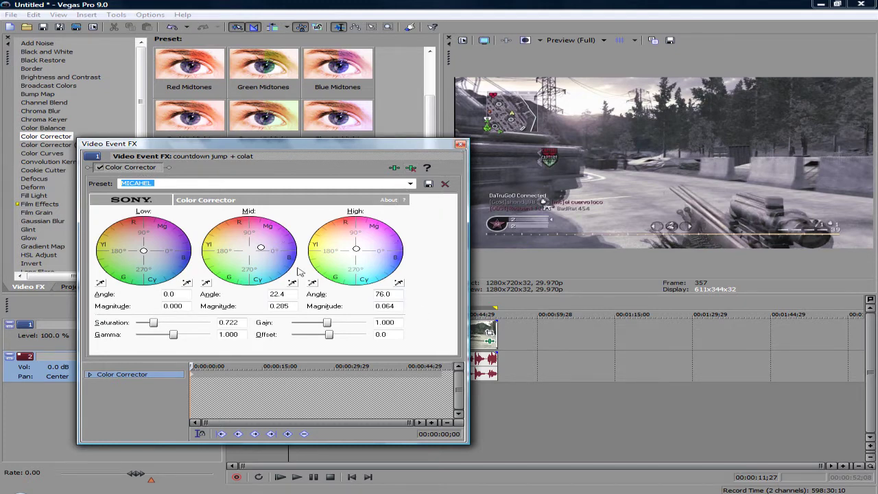
- Close the Video Event FX window, keeping the desaturated MICAHEL correction on the clip
{"action": "left_click", "coordinate": [462, 145]}
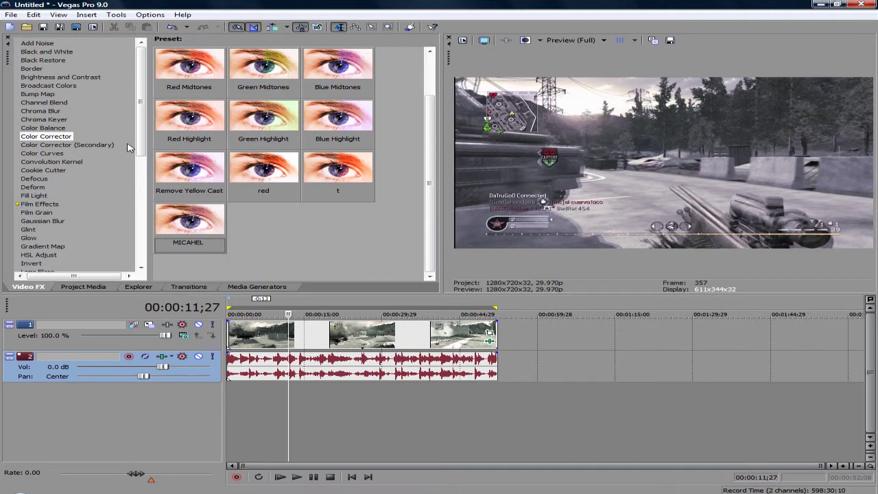
{"action": "left_click", "coordinate": [60, 137]}
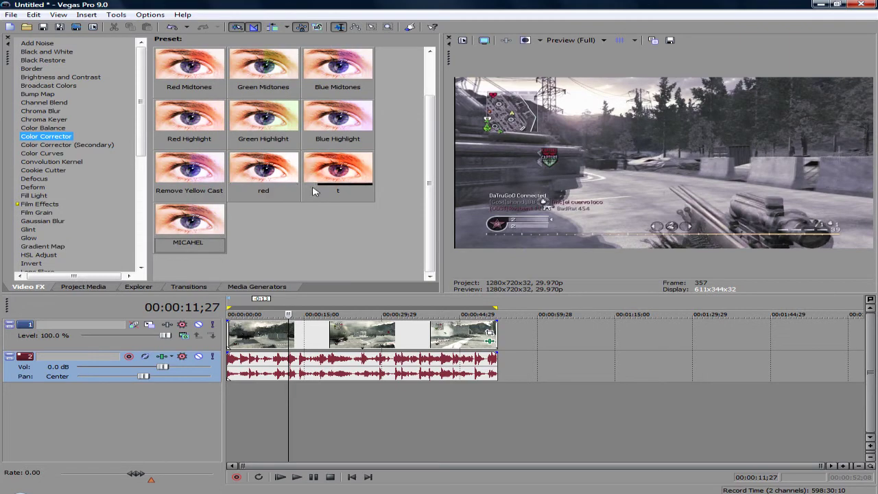
{"action": "left_click_drag", "start_coordinate": [429, 180], "coordinate": [28, 227]}
- Add the Warm Gradient Map preset to the clip and select its yellow stop
{"action": "left_click", "coordinate": [37, 246]}
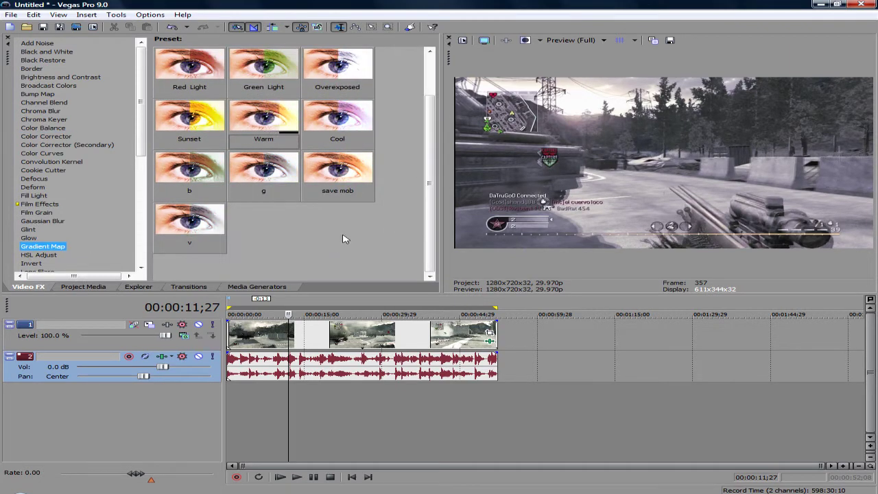
{"action": "left_click_drag", "start_coordinate": [263, 120], "coordinate": [292, 333]}
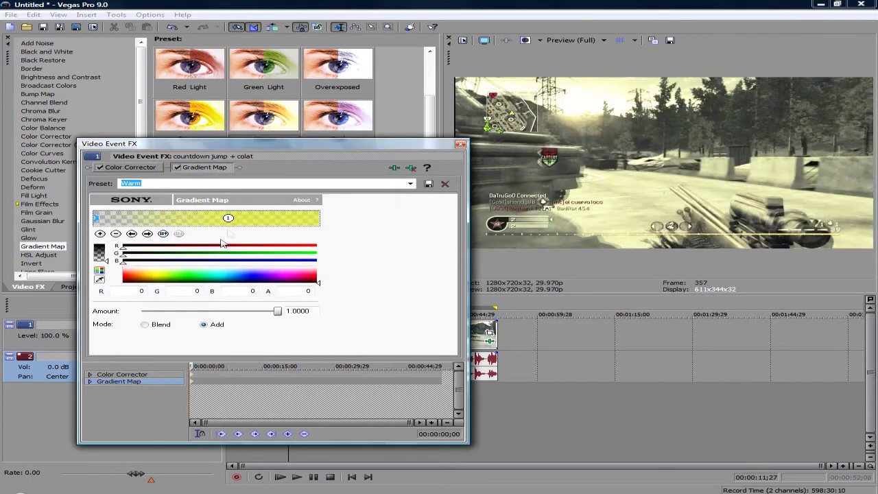
{"action": "left_click", "coordinate": [229, 218]}
{"action": "left_click", "coordinate": [96, 220]}
{"action": "left_click", "coordinate": [228, 218]}
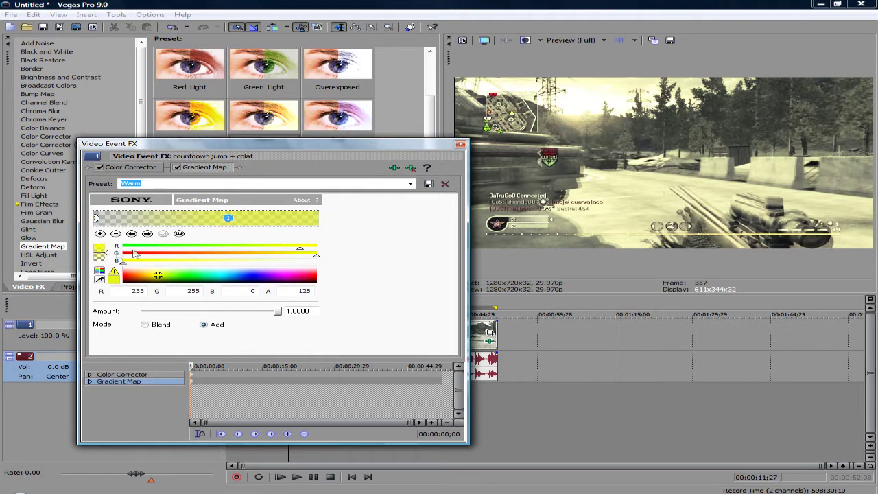
- Lower the yellow stop's alpha to 51 for a faint tint, then close the settings
{"action": "left_click_drag", "start_coordinate": [107, 256], "coordinate": [116, 262]}
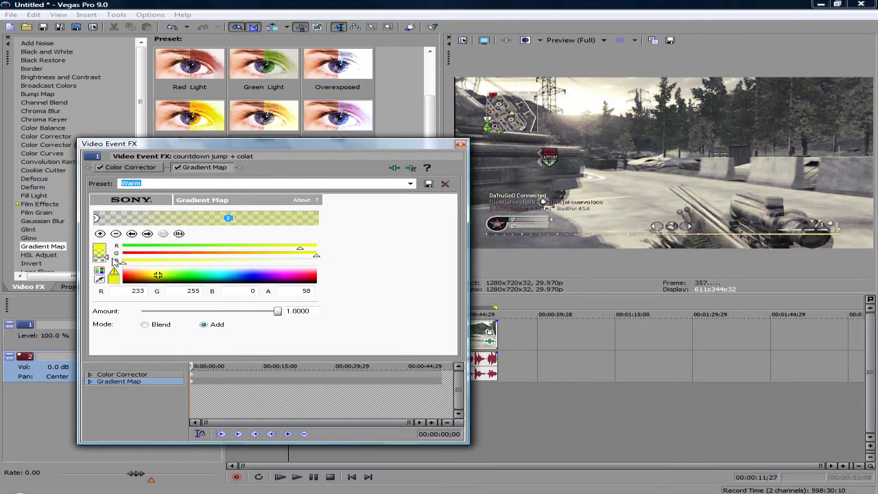
{"action": "left_click_drag", "start_coordinate": [118, 260], "coordinate": [113, 270]}
{"action": "left_click", "coordinate": [147, 262]}
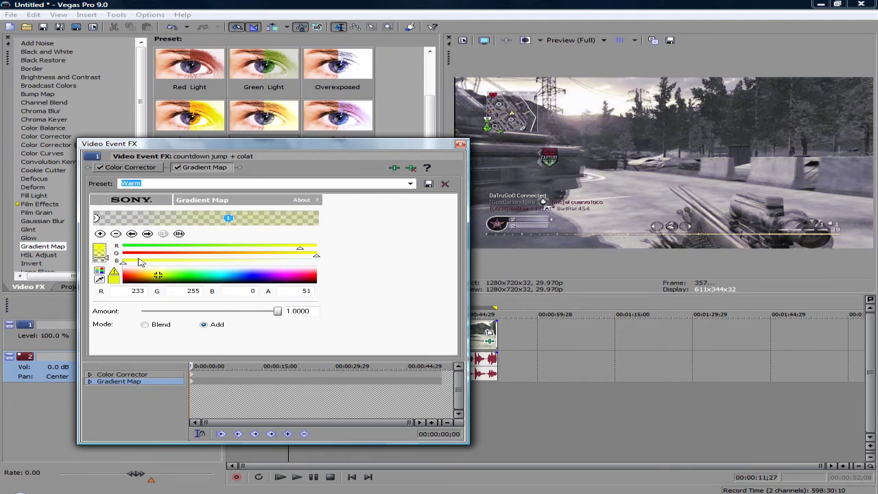
{"action": "left_click_drag", "start_coordinate": [146, 261], "coordinate": [140, 274]}
{"action": "left_click_drag", "start_coordinate": [119, 260], "coordinate": [124, 260]}
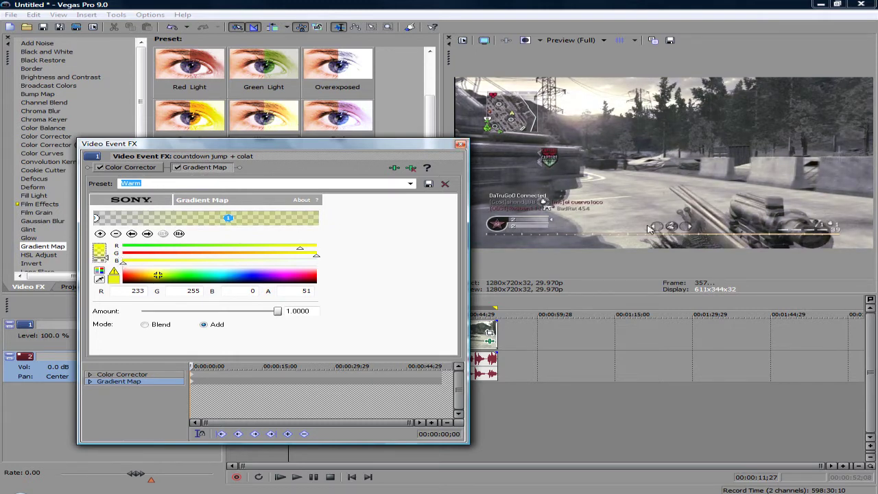
{"action": "left_click", "coordinate": [460, 144]}
- Move the playhead to 00:00:11;11 and bring up the Soft Contrast presets
{"action": "left_click", "coordinate": [319, 350]}
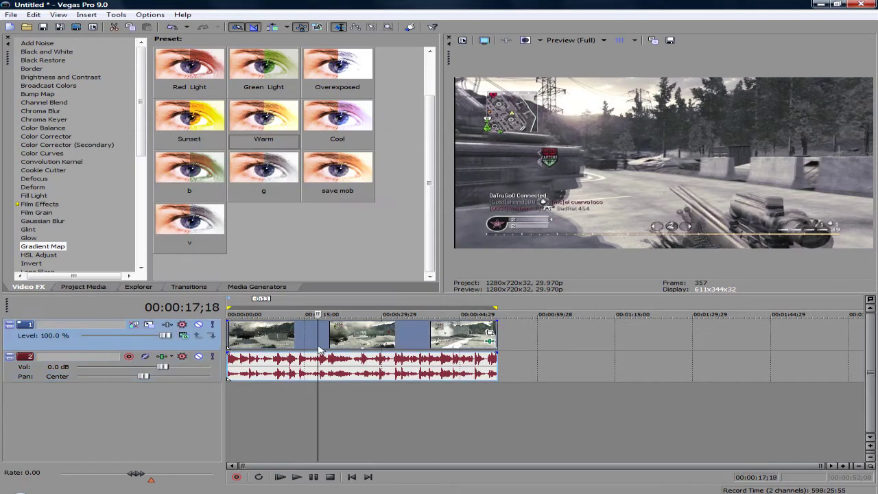
{"action": "left_click", "coordinate": [311, 343]}
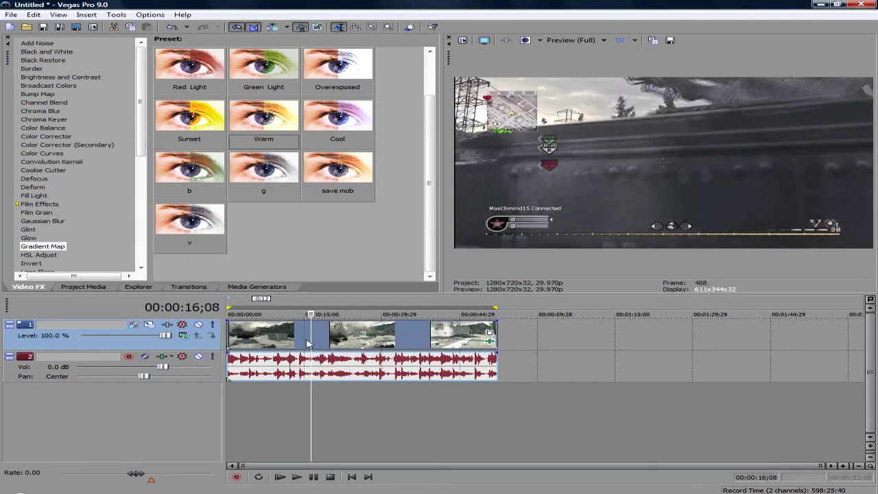
{"action": "left_click", "coordinate": [286, 341]}
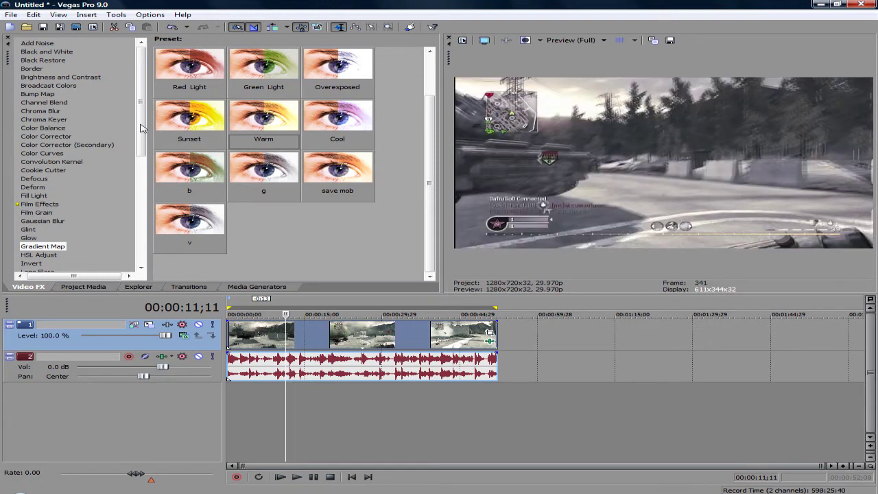
{"action": "left_click_drag", "start_coordinate": [140, 128], "coordinate": [141, 235]}
{"action": "left_click", "coordinate": [55, 190]}
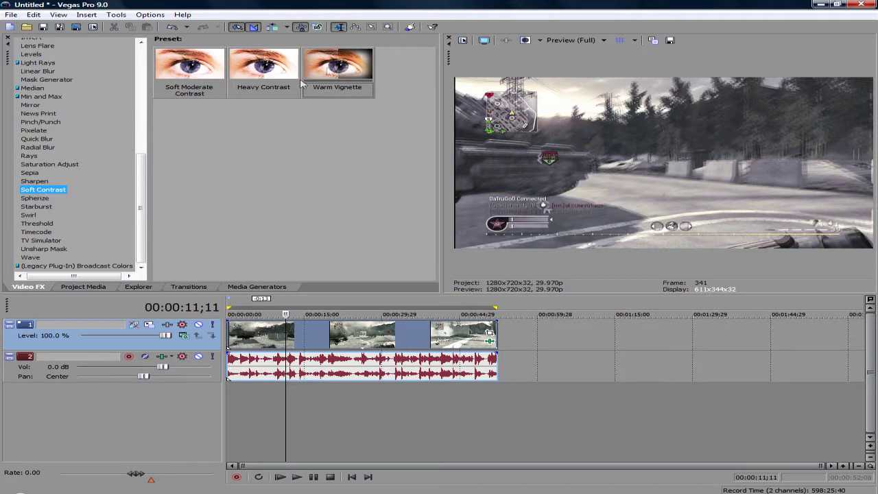
- Apply the Warm Vignette Soft Contrast preset with Tint 0 and vignette Width 100
{"action": "left_click_drag", "start_coordinate": [322, 68], "coordinate": [376, 334]}
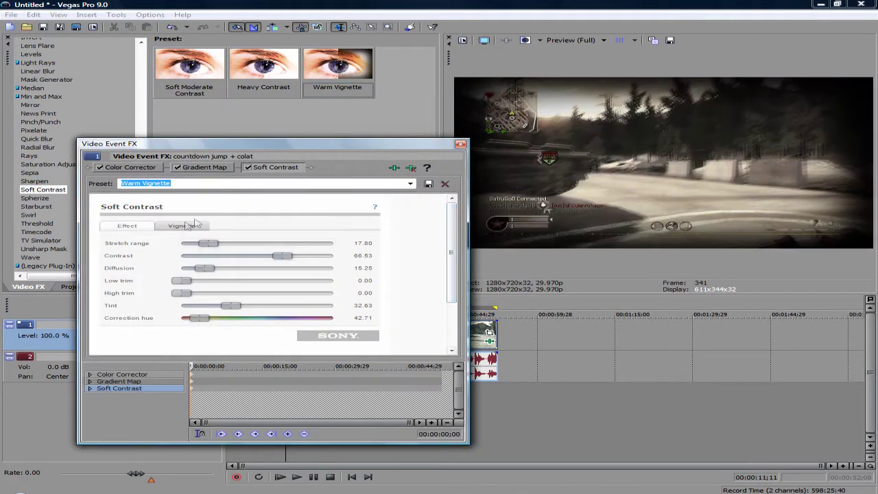
{"action": "left_click", "coordinate": [194, 224]}
{"action": "left_click", "coordinate": [138, 227]}
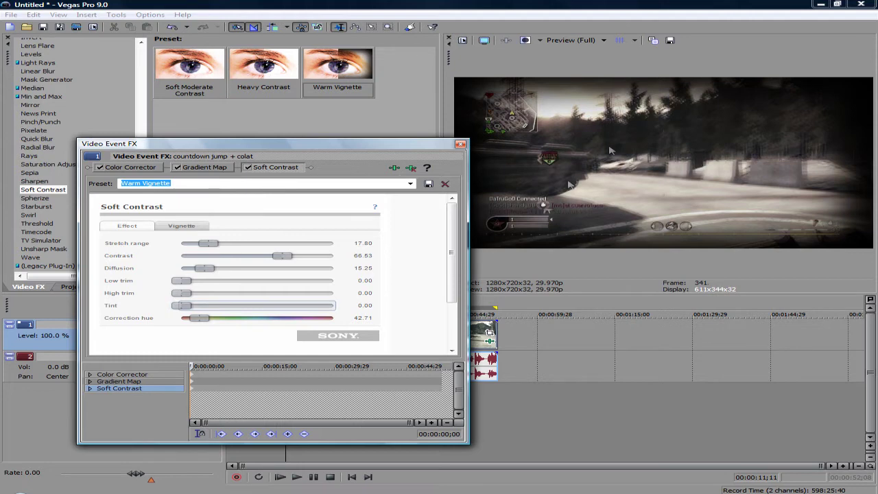
{"action": "left_click", "coordinate": [190, 225]}
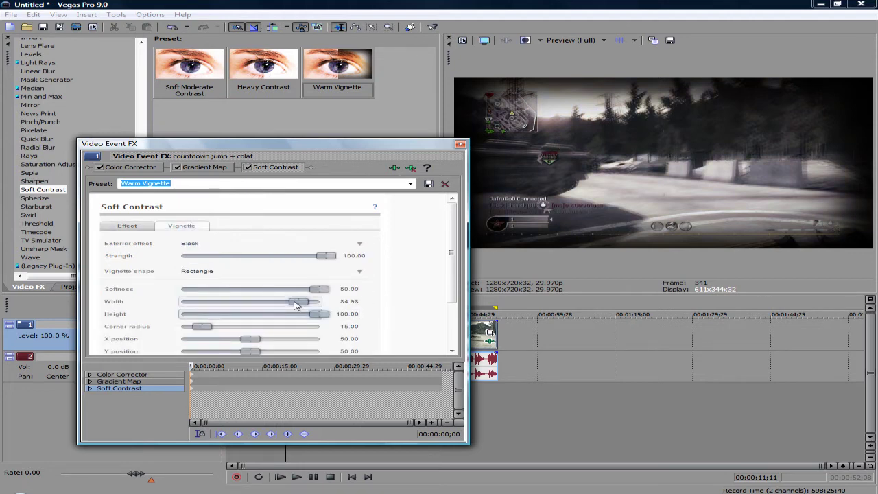
{"action": "left_click_drag", "start_coordinate": [295, 304], "coordinate": [469, 161]}
{"action": "left_click", "coordinate": [459, 145]}
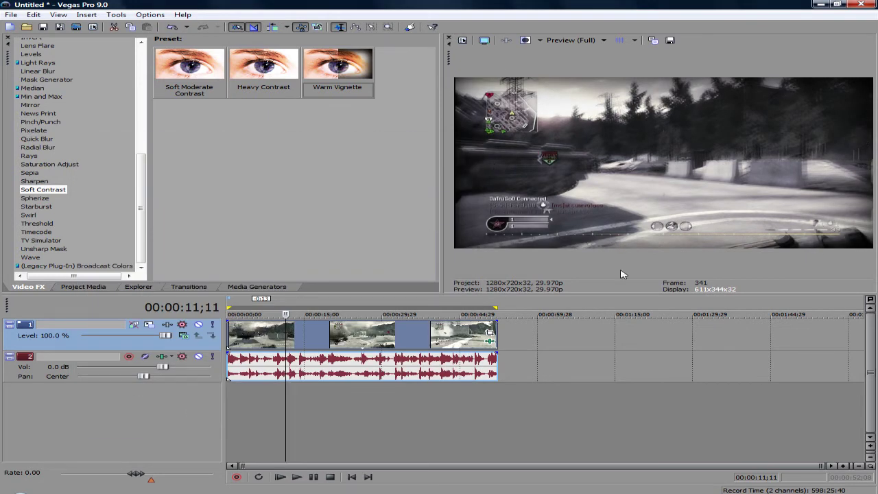
- Place the playhead at 00:00:20;07 and remove Soft Contrast from the clip's effect chain
{"action": "left_click", "coordinate": [332, 341]}
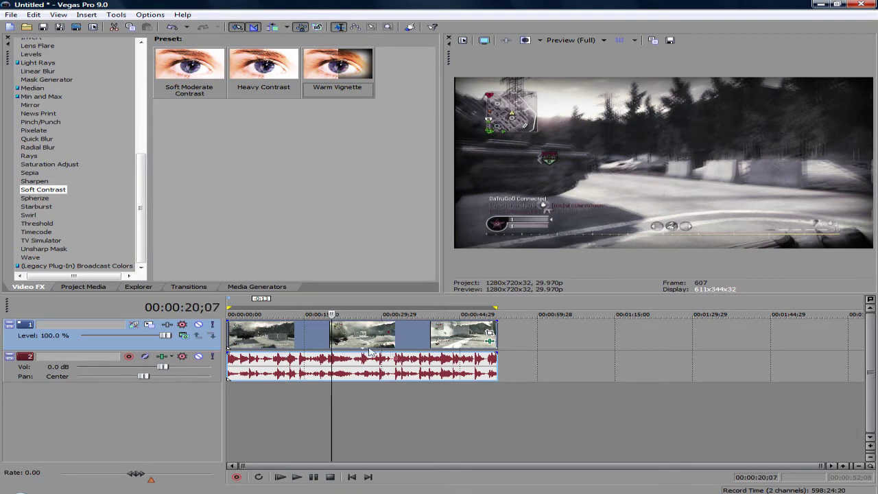
{"action": "left_click", "coordinate": [490, 332]}
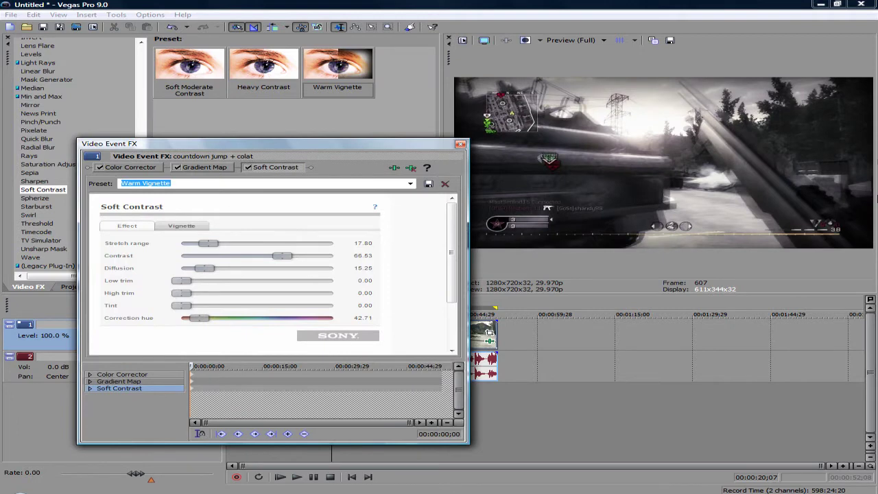
{"action": "left_click", "coordinate": [410, 167]}
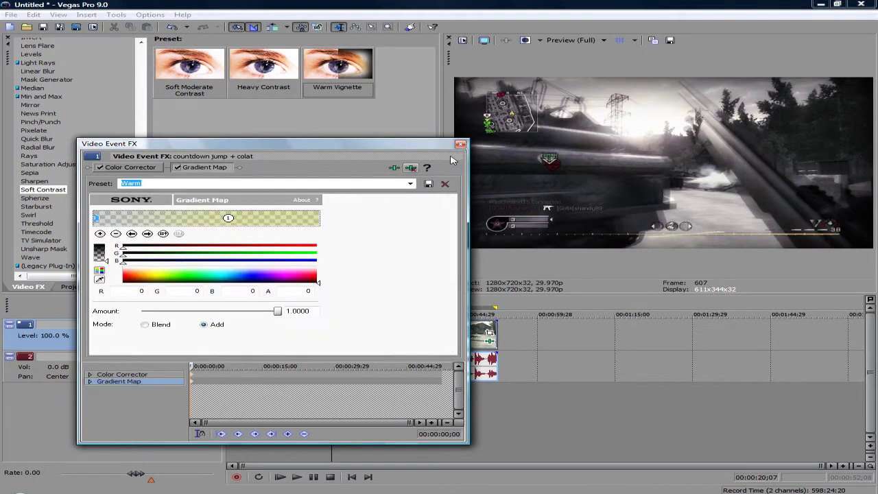
{"action": "left_click", "coordinate": [460, 144]}
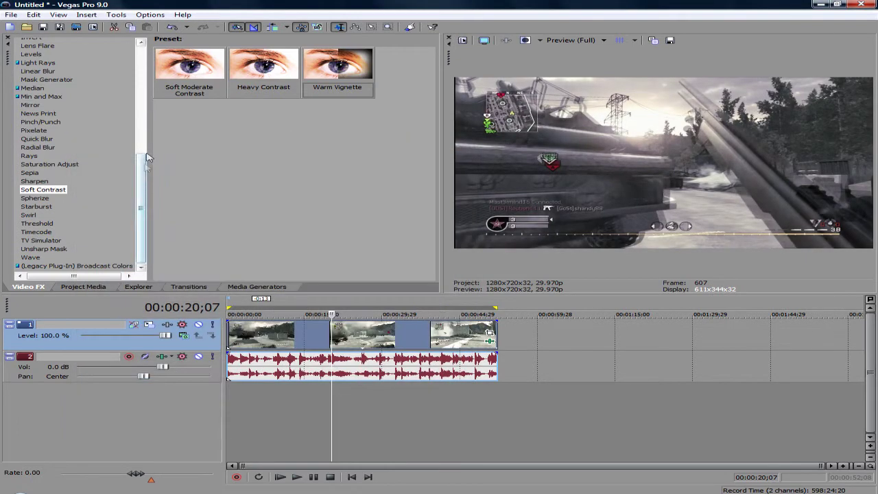
{"action": "left_click_drag", "start_coordinate": [141, 175], "coordinate": [150, 124]}
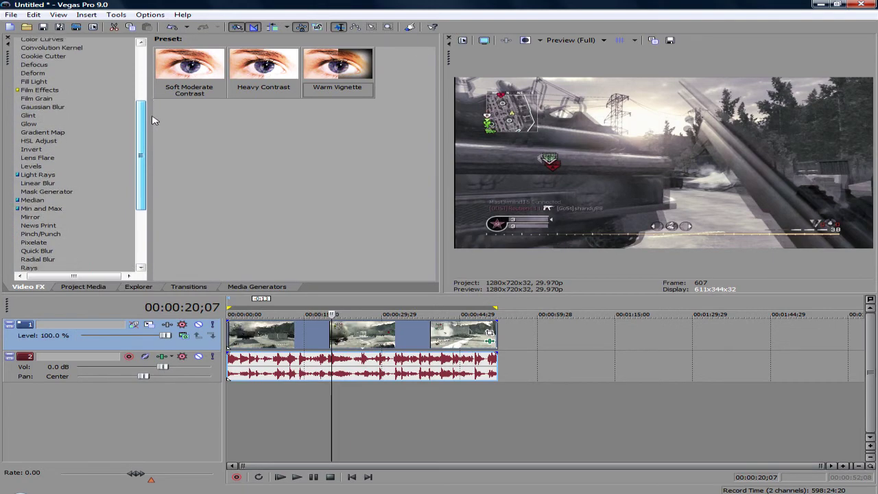
- Add Weak Light Rays to the clip with Sensitivity and Strength 0 and Bound Radius on
{"action": "left_click", "coordinate": [38, 174]}
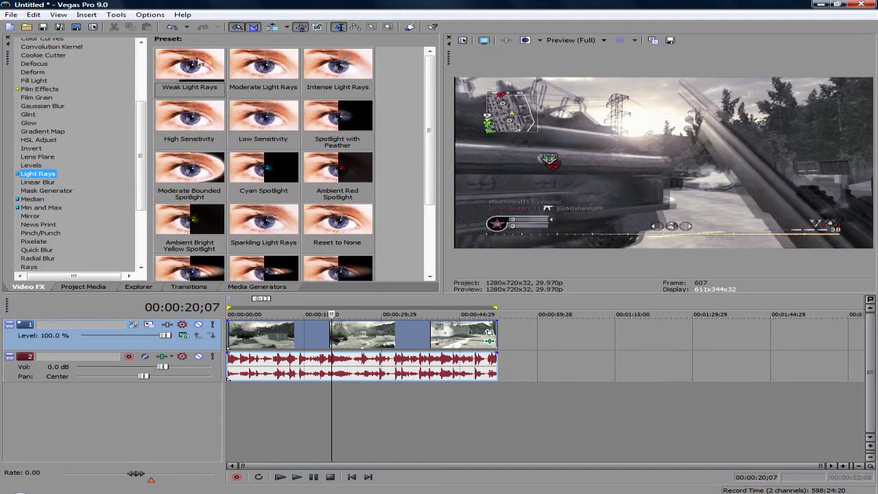
{"action": "left_click_drag", "start_coordinate": [199, 62], "coordinate": [477, 339]}
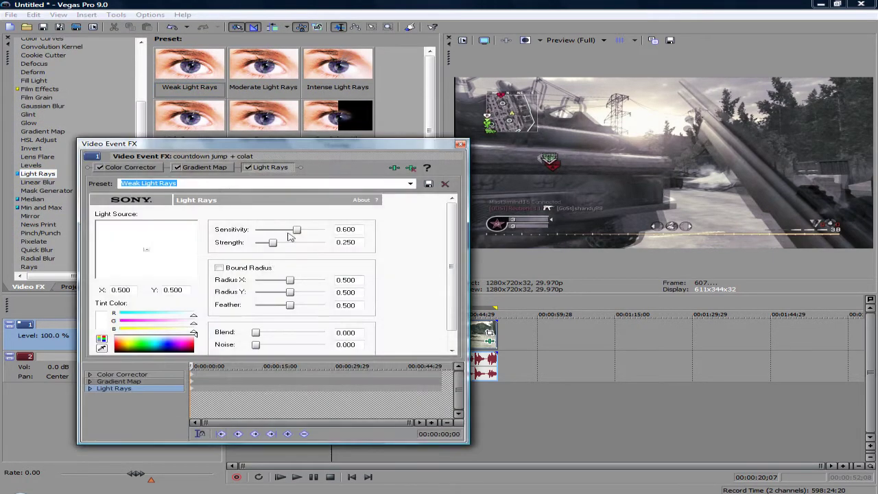
{"action": "left_click_drag", "start_coordinate": [296, 231], "coordinate": [327, 243]}
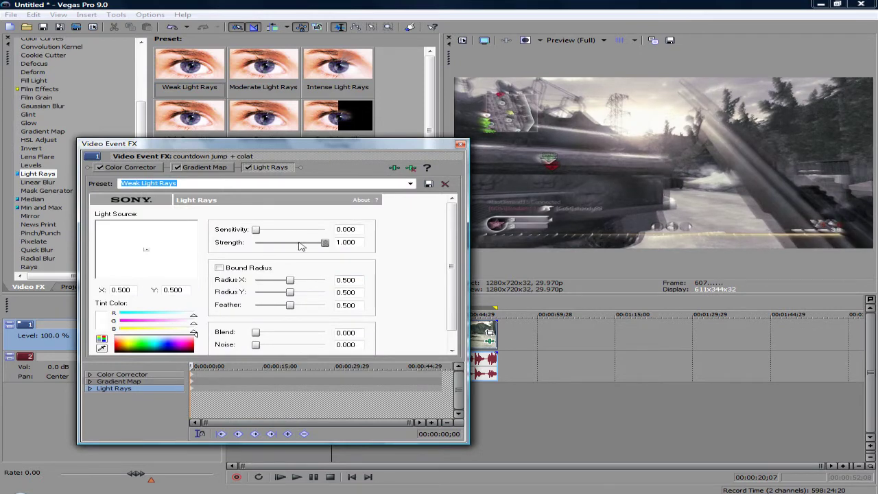
{"action": "left_click_drag", "start_coordinate": [264, 248], "coordinate": [250, 250]}
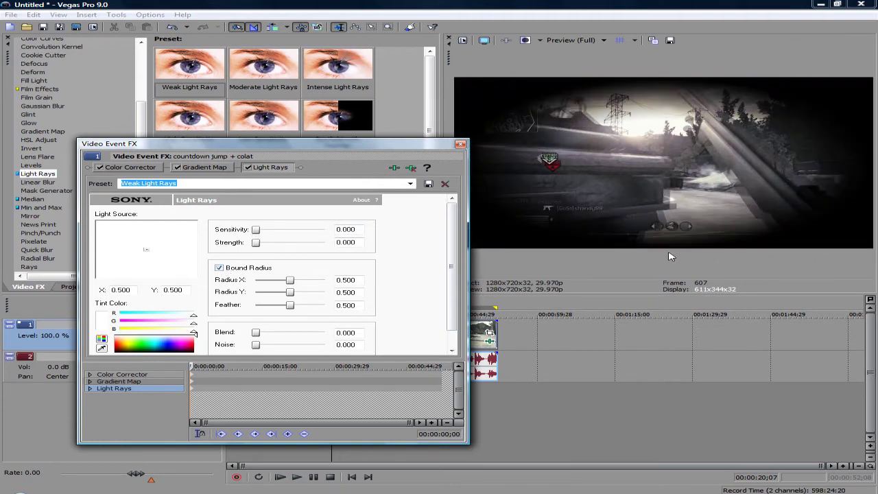
{"action": "left_click_drag", "start_coordinate": [290, 279], "coordinate": [363, 287]}
- Set the Light Rays Radius X and Radius Y to 0.800 and close the settings
{"action": "left_click_drag", "start_coordinate": [290, 292], "coordinate": [371, 297]}
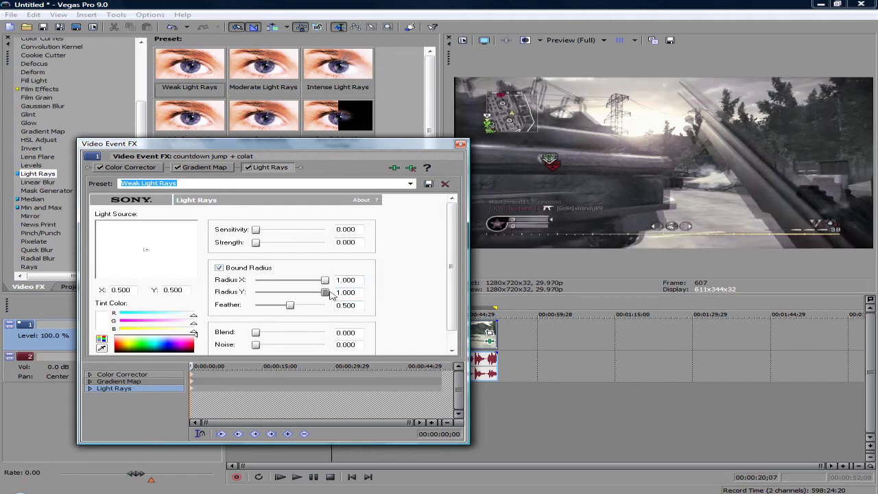
{"action": "left_click_drag", "start_coordinate": [325, 292], "coordinate": [345, 293]}
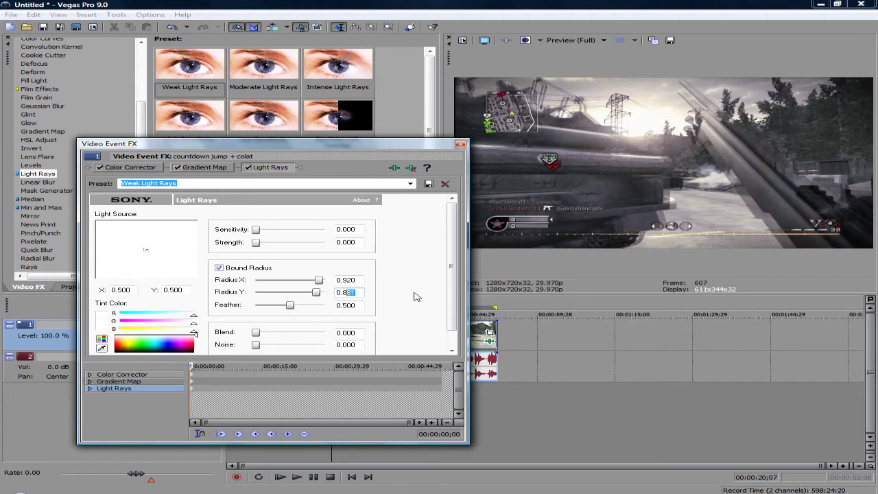
{"action": "left_click_drag", "start_coordinate": [360, 281], "coordinate": [347, 283]}
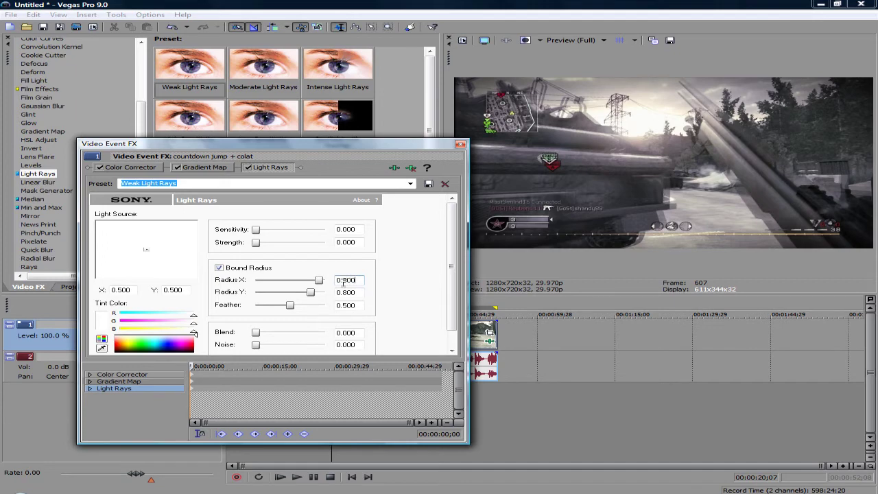
{"action": "left_click", "coordinate": [357, 306]}
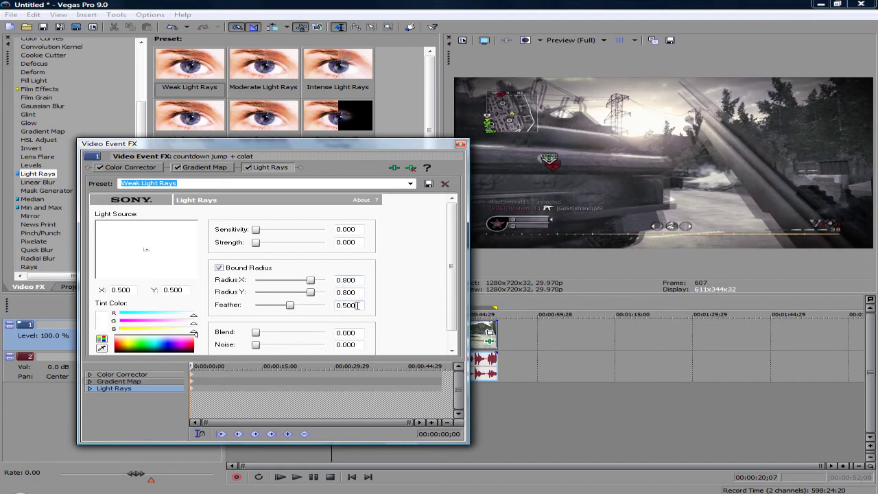
{"action": "left_click", "coordinate": [461, 145]}
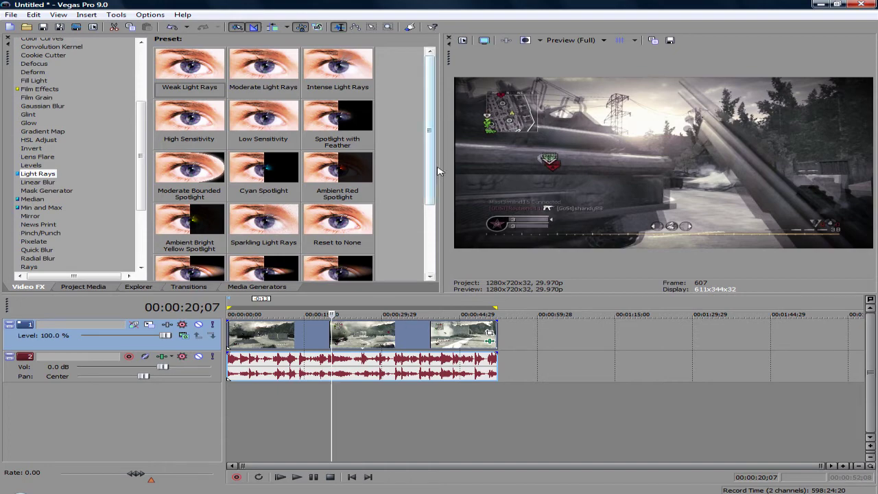
{"action": "scroll", "coordinate": [430, 172], "scroll_direction": "down", "scroll_amount": 3}
- Remove the Light Rays plug-in from the clip's effect chain
{"action": "left_click", "coordinate": [492, 336]}
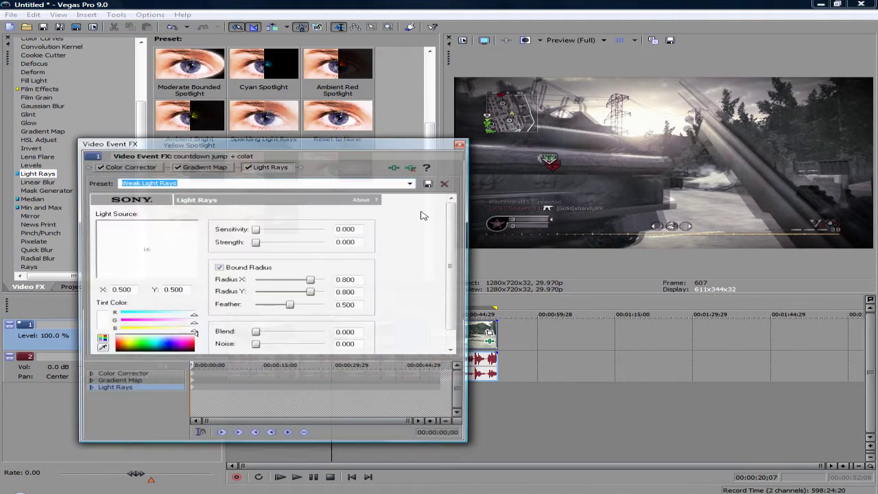
{"action": "left_click", "coordinate": [412, 168]}
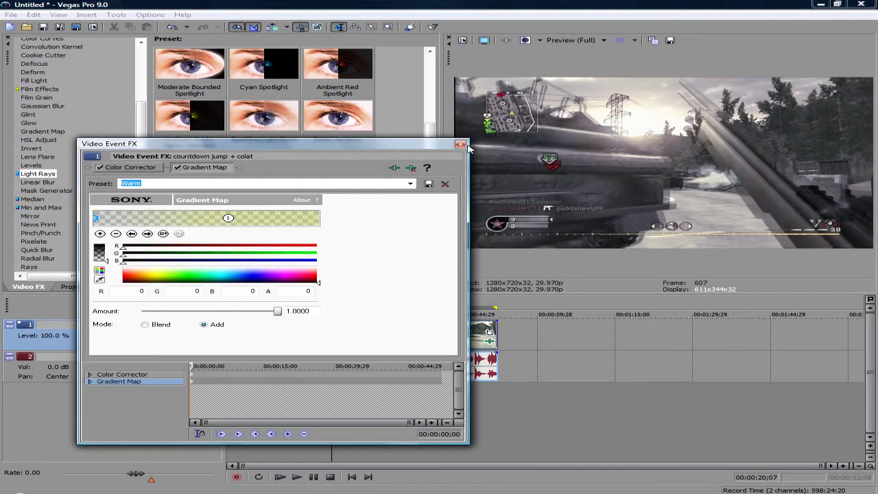
{"action": "left_click_drag", "start_coordinate": [468, 149], "coordinate": [334, 151]}
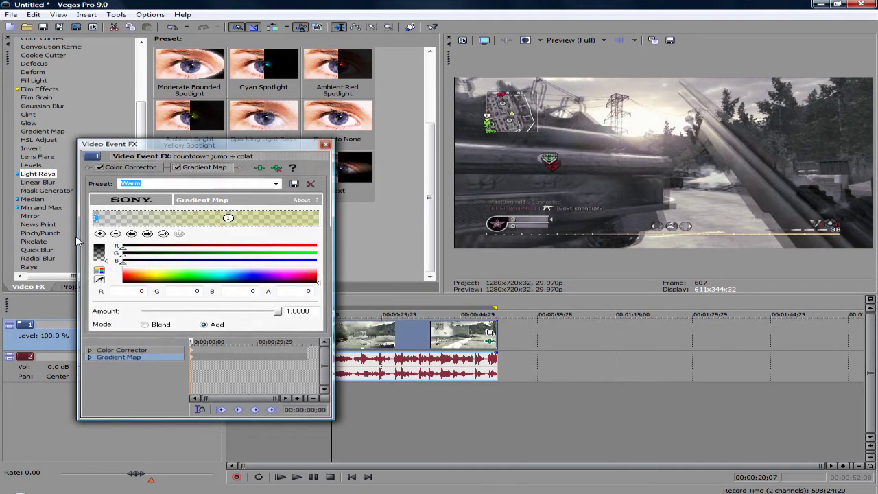
{"action": "left_click", "coordinate": [327, 145]}
- Reapply the Soft Contrast Warm Vignette preset to the clip and check its vignette settings
{"action": "left_click_drag", "start_coordinate": [138, 183], "coordinate": [137, 236]}
{"action": "left_click", "coordinate": [55, 191]}
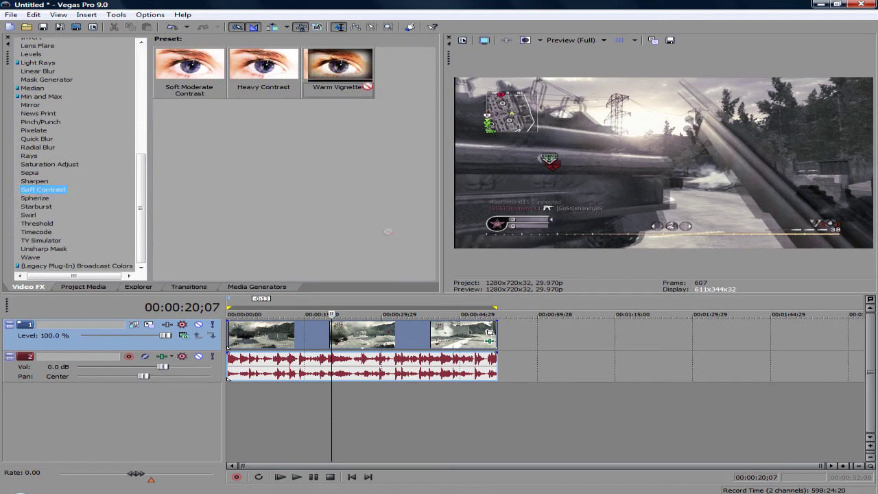
{"action": "left_click_drag", "start_coordinate": [319, 66], "coordinate": [383, 336]}
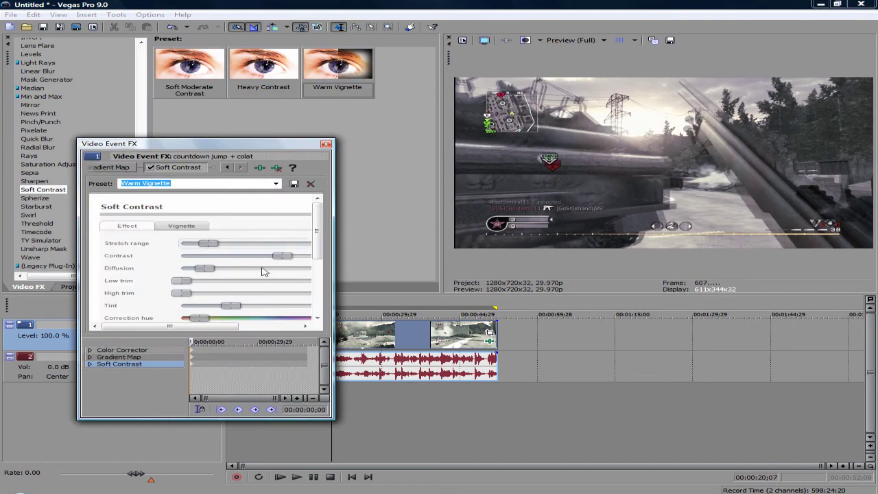
{"action": "left_click_drag", "start_coordinate": [341, 419], "coordinate": [456, 435]}
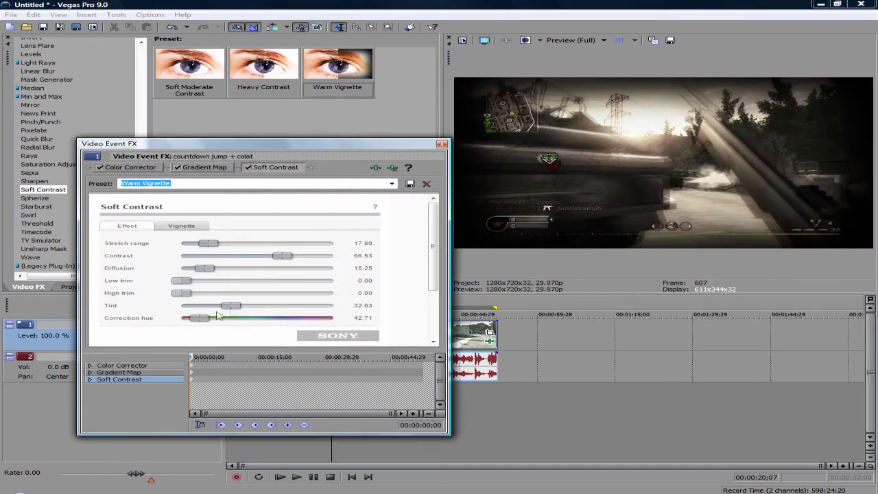
{"action": "left_click", "coordinate": [195, 232]}
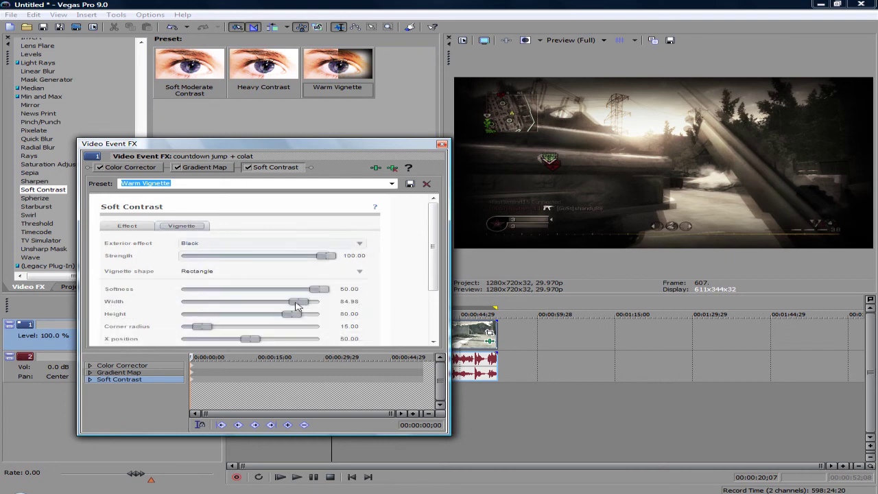
{"action": "left_click", "coordinate": [442, 144]}
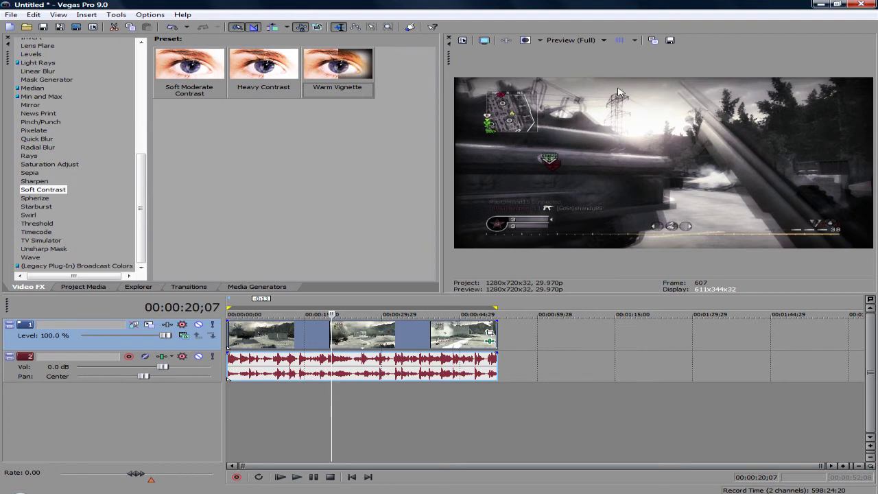
- At a later point in the clip, bypass Color Corrector, Gradient Map and Soft Contrast to compare
{"action": "left_click", "coordinate": [393, 345]}
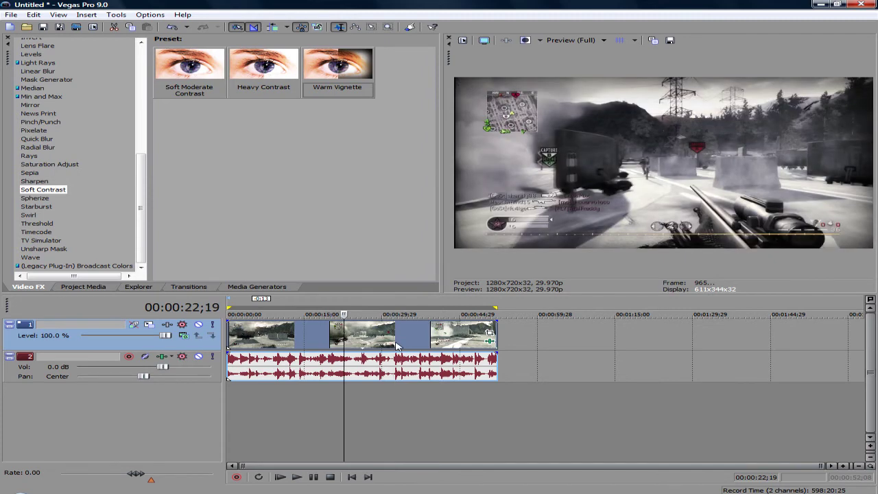
{"action": "left_click", "coordinate": [490, 340]}
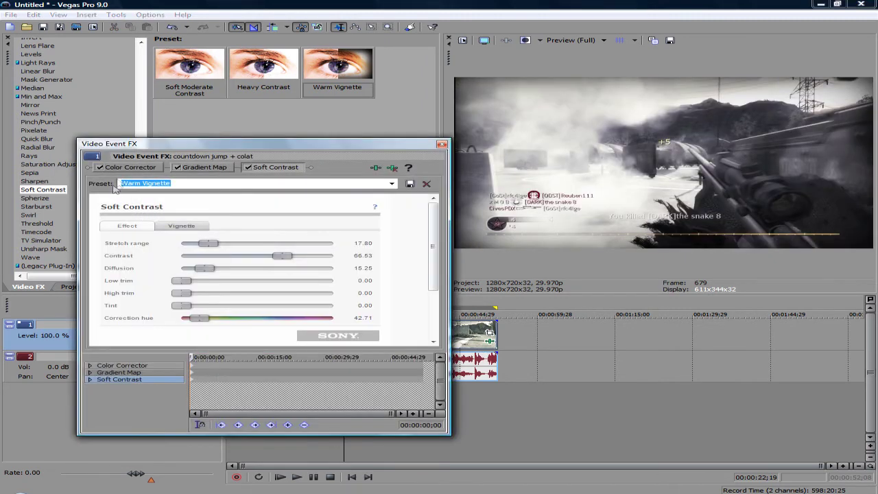
{"action": "left_click", "coordinate": [100, 168]}
{"action": "left_click", "coordinate": [177, 167]}
{"action": "left_click", "coordinate": [248, 168]}
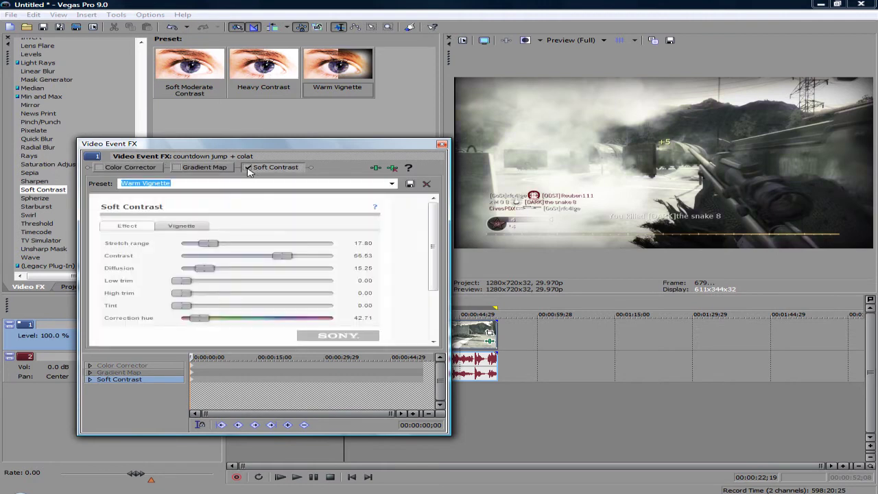
- At a later frame, re-enable Soft Contrast, Gradient Map and Color Corrector, then close the FX window
{"action": "left_click", "coordinate": [459, 350]}
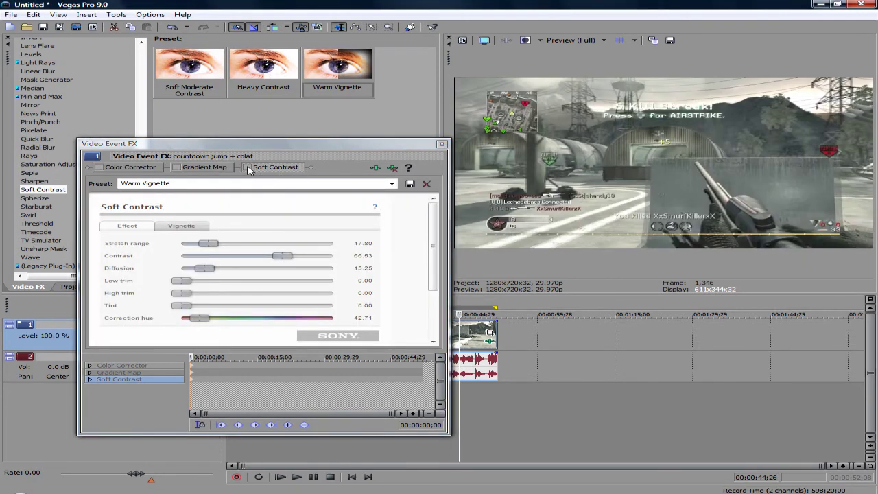
{"action": "left_click", "coordinate": [248, 167]}
{"action": "left_click", "coordinate": [178, 168]}
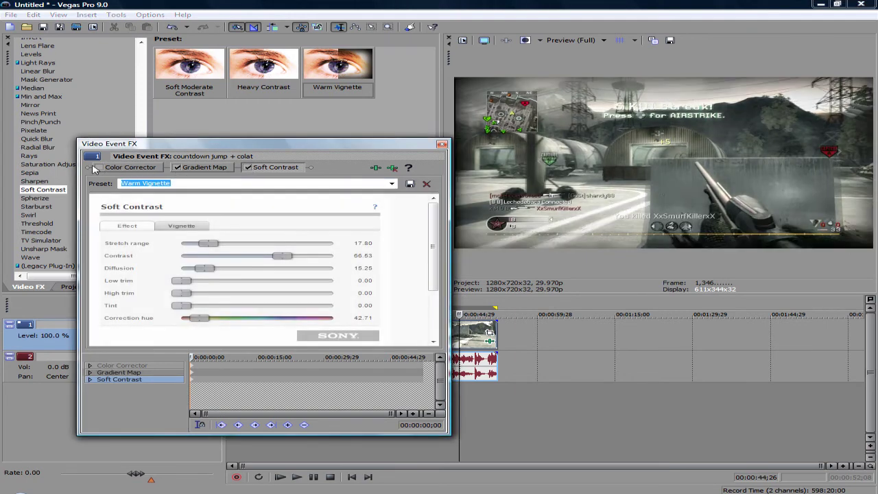
{"action": "left_click", "coordinate": [100, 167]}
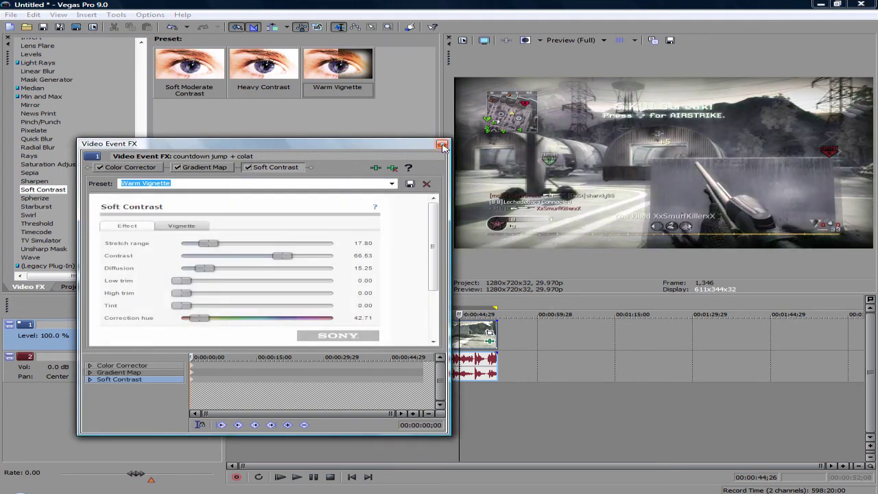
{"action": "left_click", "coordinate": [443, 145]}
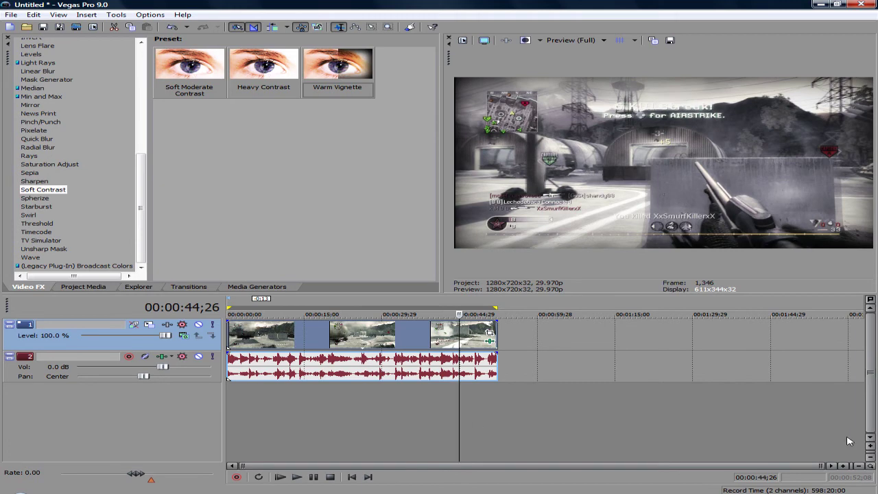
- Scroll the timeline right and back to review the graded clip, then right-click the timeline
{"action": "scroll", "coordinate": [358, 472], "scroll_direction": "right", "scroll_amount": 5}
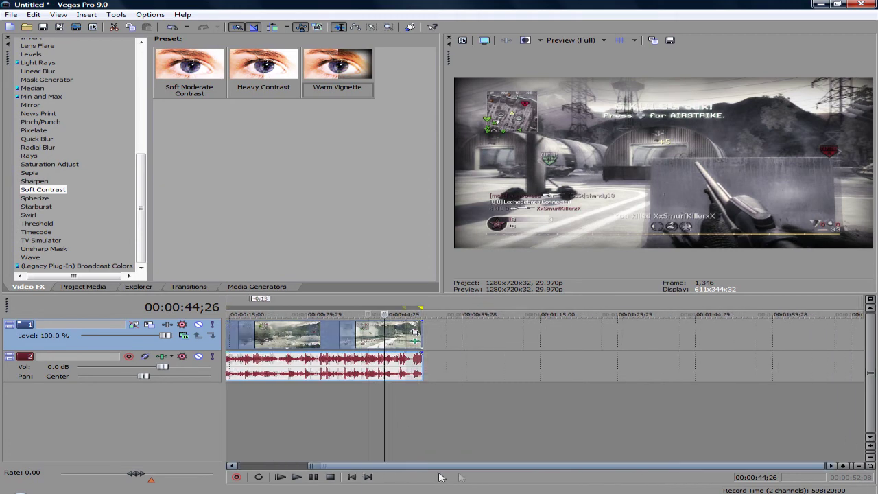
{"action": "scroll", "coordinate": [441, 486], "scroll_direction": "left", "scroll_amount": 5}
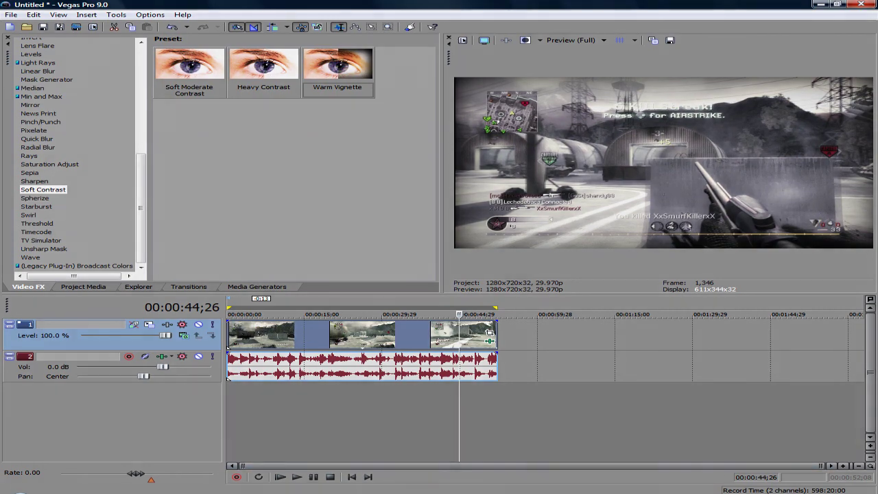
{"action": "right_click", "coordinate": [817, 487]}
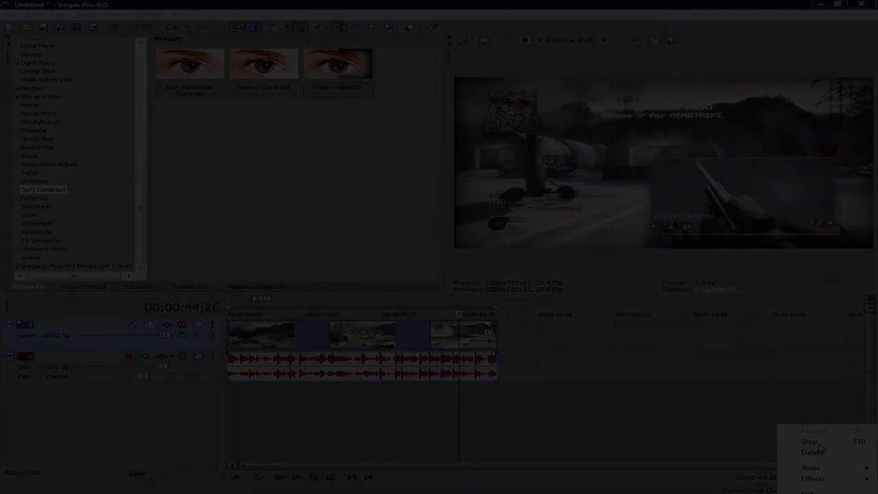